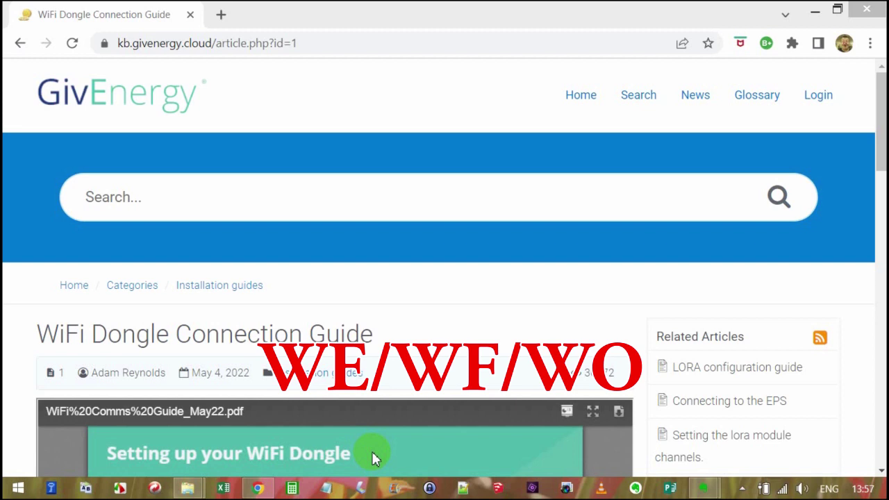
# Select the GivEnergy Knowledge Base article's web address in the address bar
pyautogui.click(322, 43)
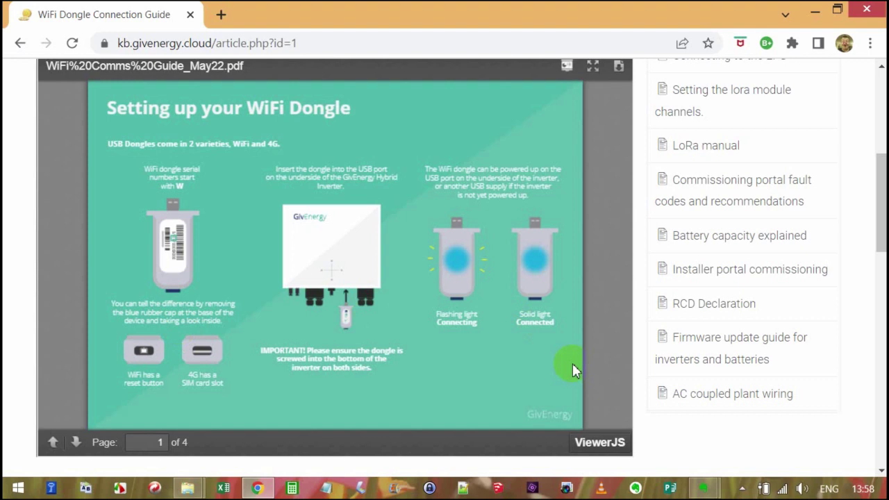
# Switch the laptop's WiFi from FFA3_Shed2 to the dongle's own WO2 network
pyautogui.click(783, 490)
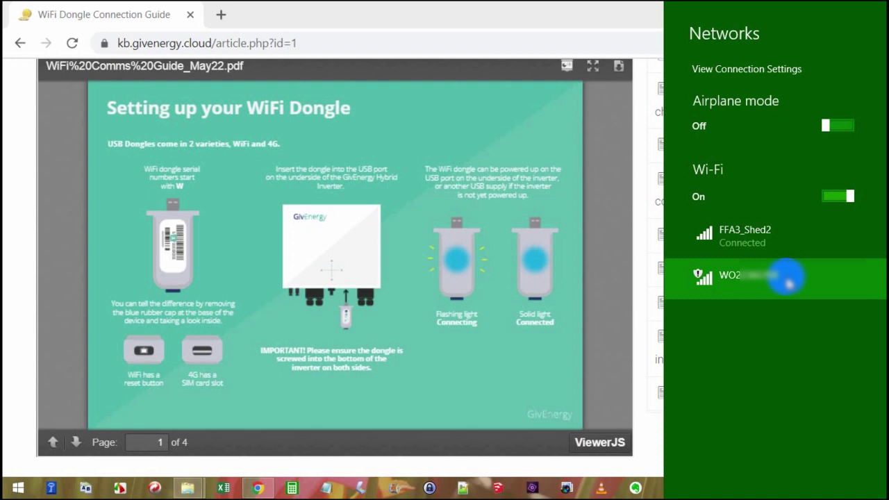
pyautogui.click(789, 280)
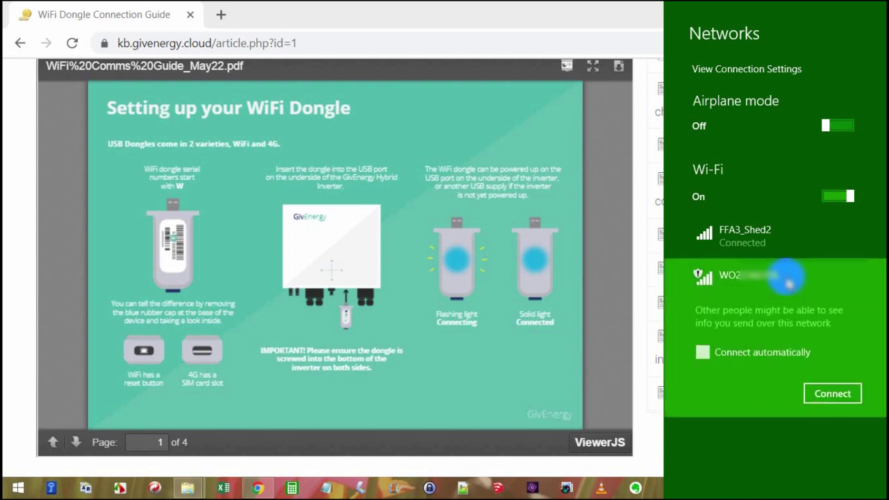
pyautogui.press('Return')
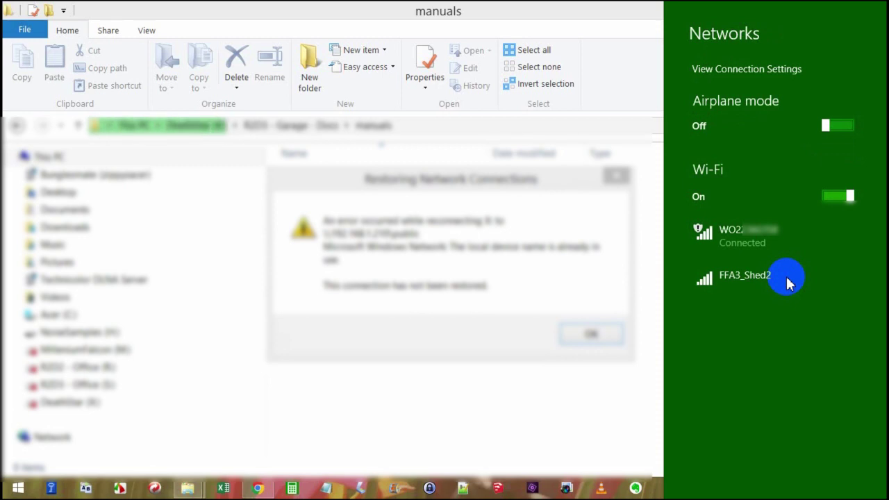
# Dismiss the Restoring Network Connections error and bring Chrome with the dongle guide back
pyautogui.click(587, 338)
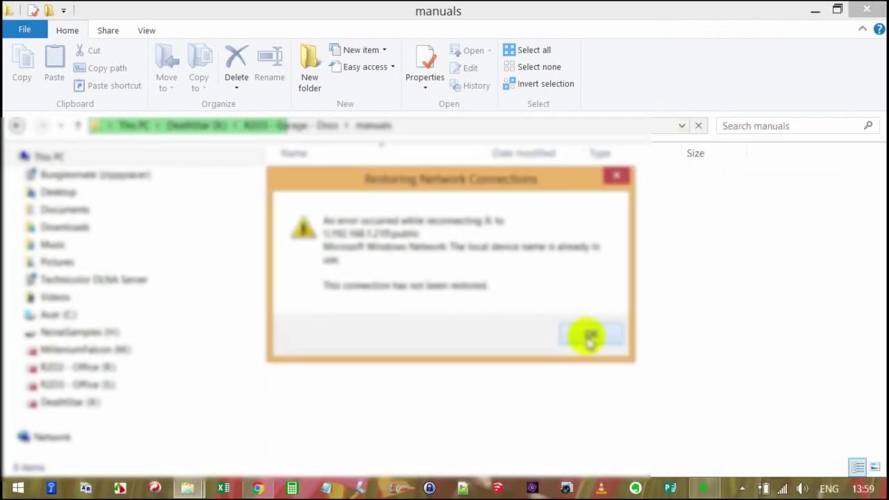
pyautogui.click(587, 338)
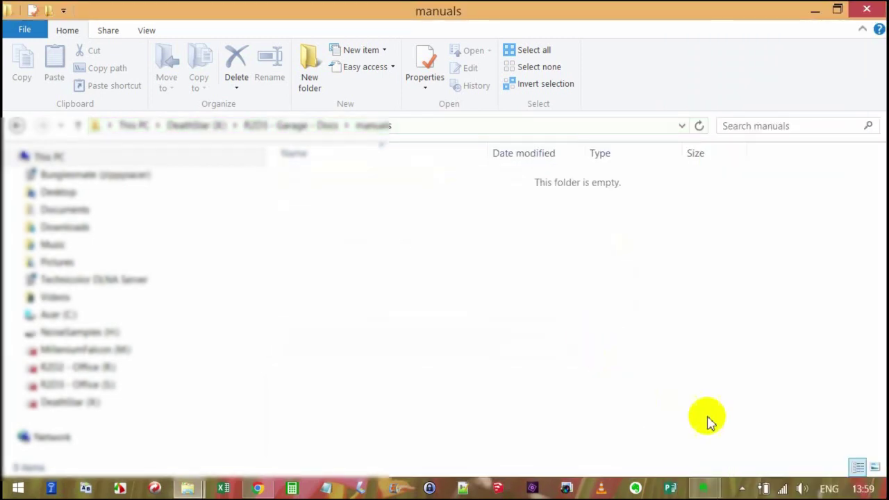
pyautogui.click(263, 490)
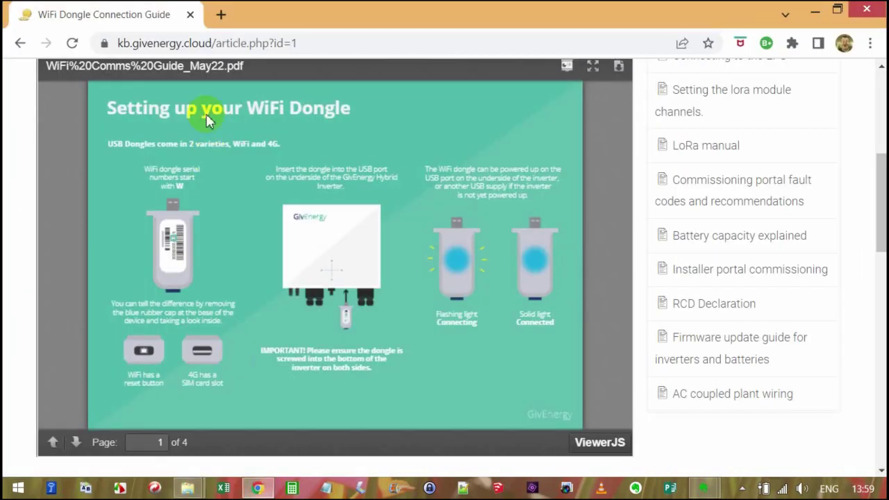
# Open a new tab and go to the dongle's address 10.10.100.254
pyautogui.click(221, 17)
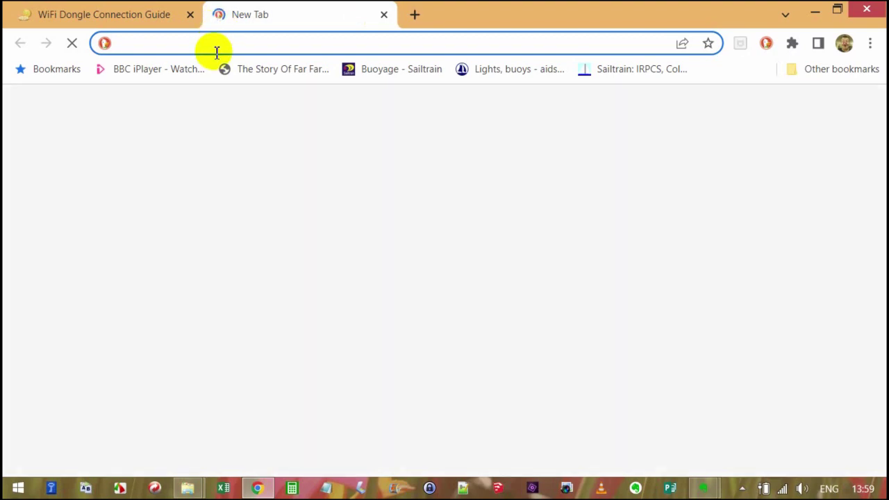
pyautogui.write('10')
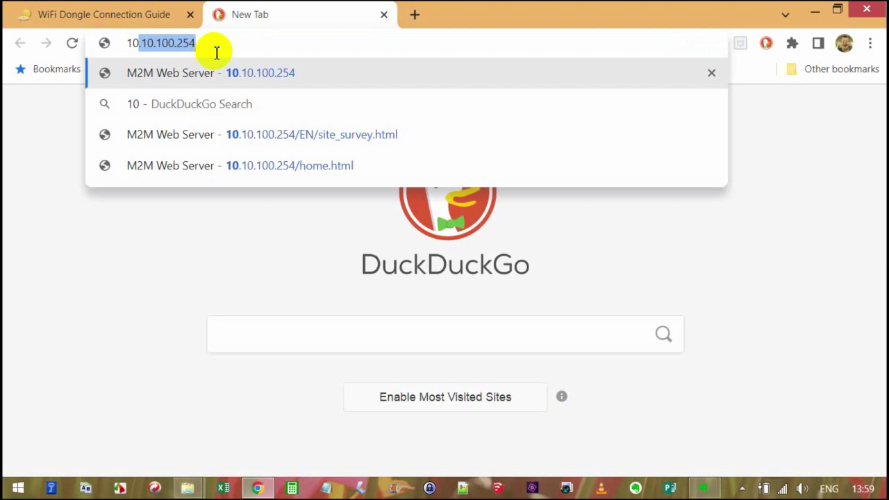
pyautogui.press('Return')
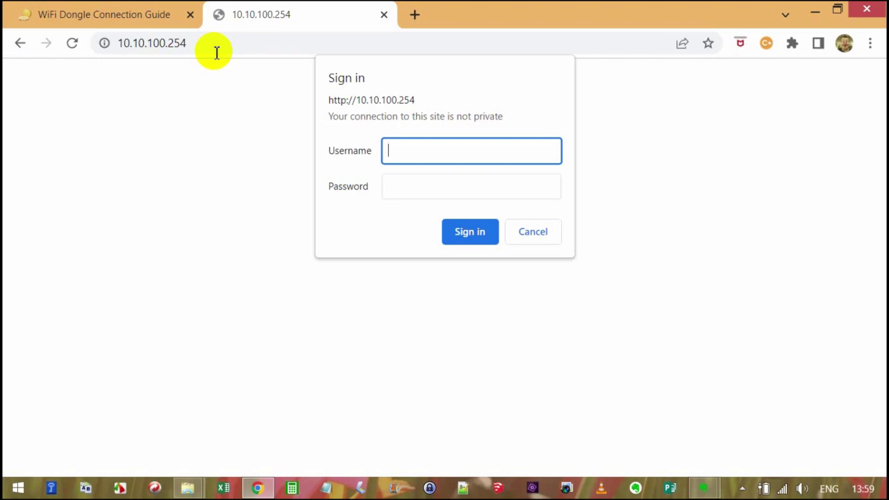
# Sign in to the dongle's web server with its username and password
pyautogui.write('admin')
pyautogui.press('Tab')
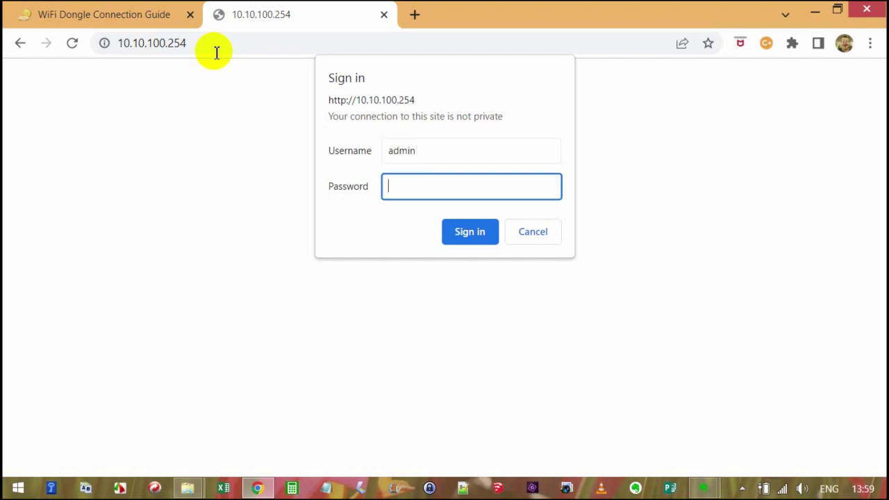
pyautogui.write('admin')
pyautogui.press('Return')
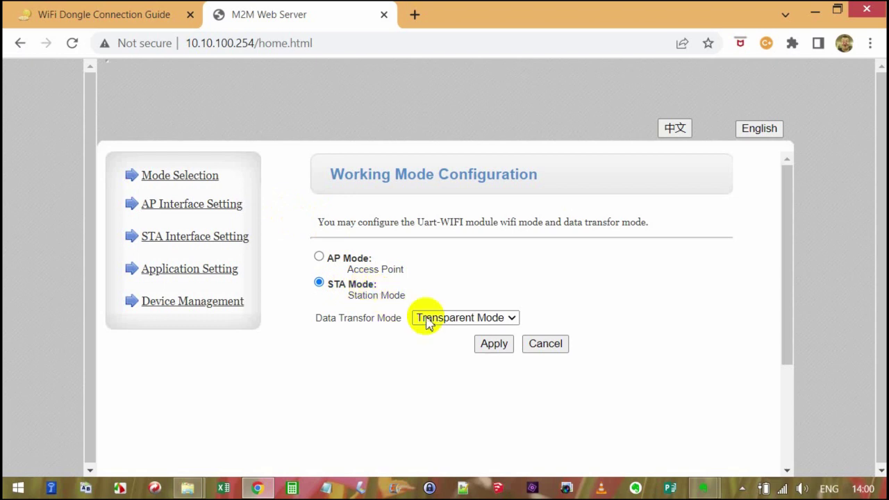
# Apply STA Mode as the dongle's working mode
pyautogui.click(496, 345)
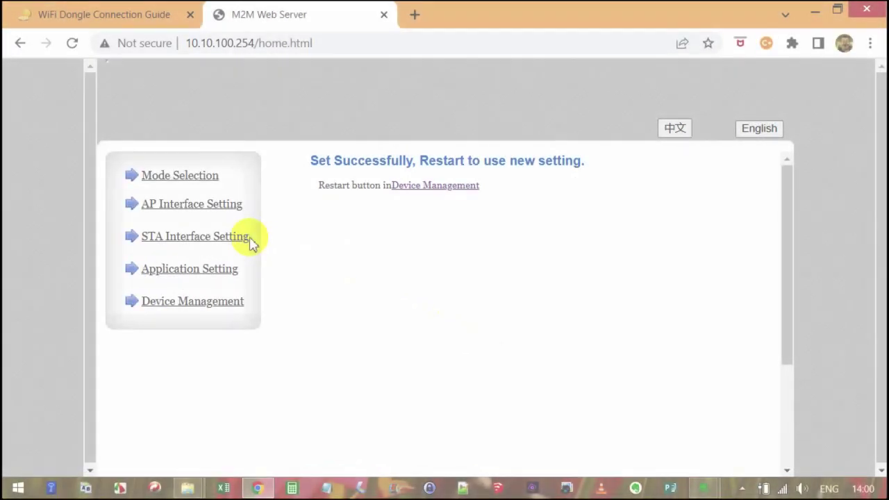
# Search for nearby networks from STA Interface Setting and select FFA3_Shed2
pyautogui.click(241, 243)
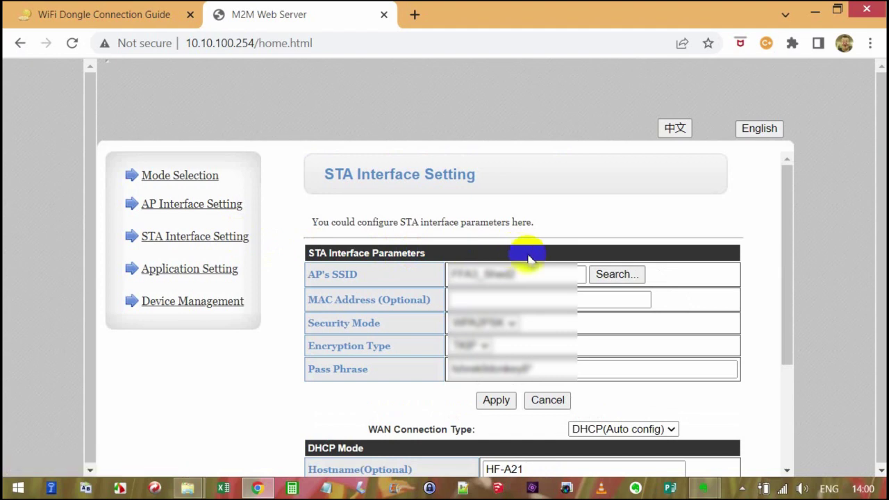
pyautogui.click(606, 275)
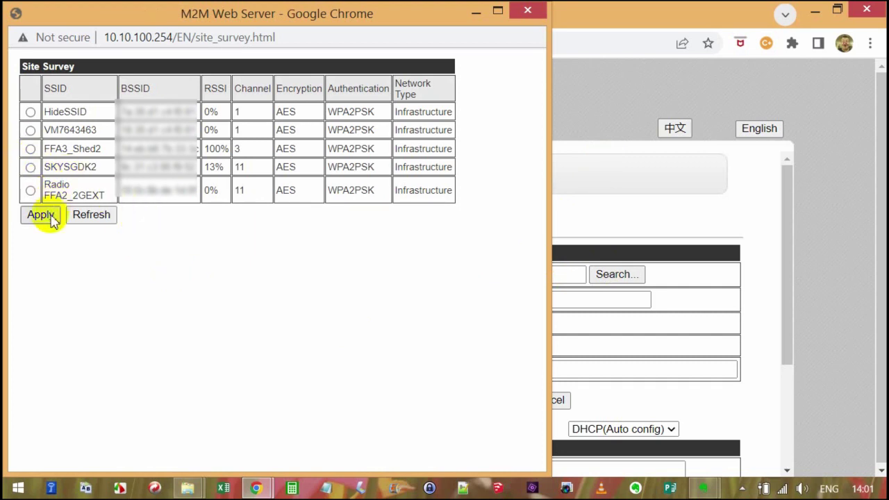
pyautogui.click(30, 149)
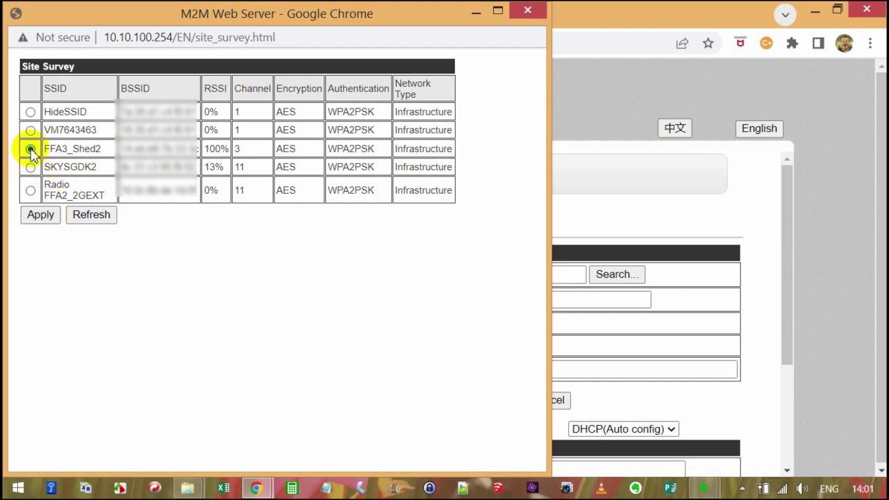
# Set FFA3_Shed2 as the station SSID, paste its pass phrase, and apply
pyautogui.click(41, 215)
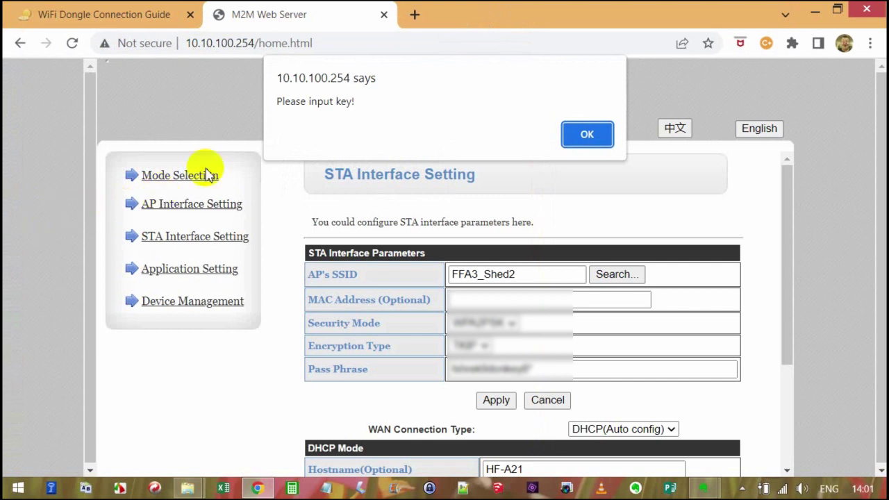
pyautogui.click(587, 136)
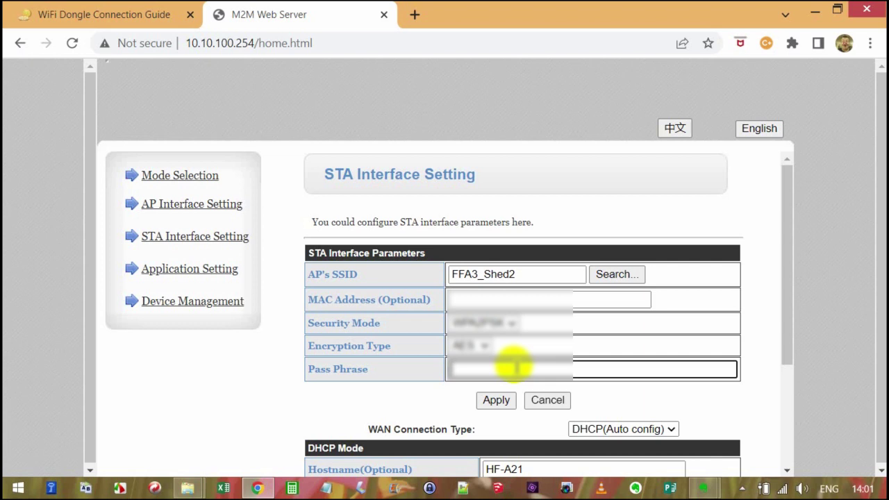
pyautogui.hotkey('ctrl', 'v')
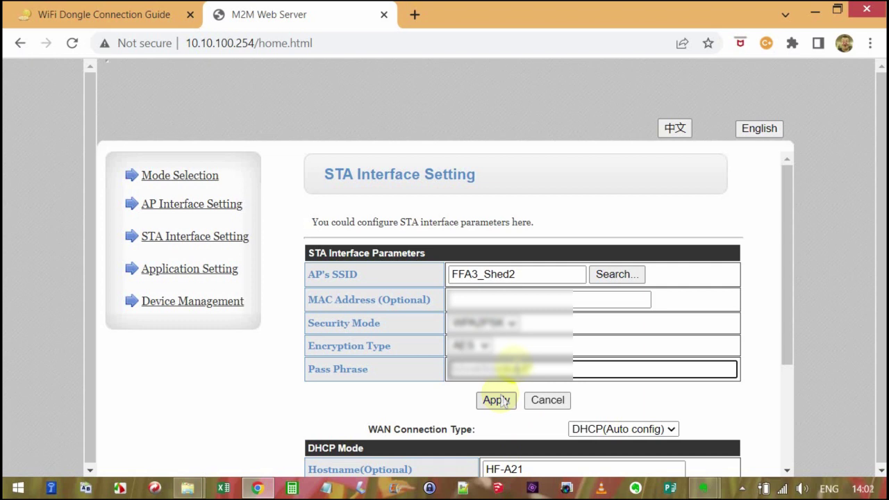
pyautogui.click(497, 401)
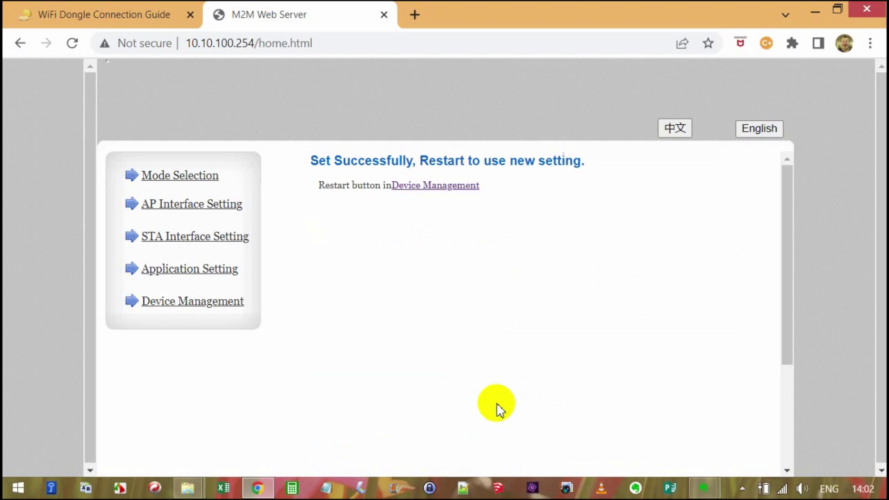
# Open the Device Management page from the dongle's left menu
pyautogui.click(216, 314)
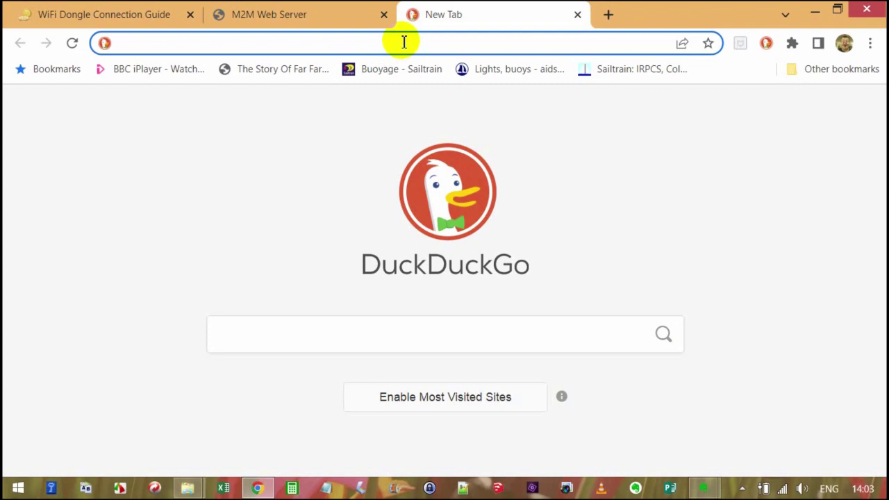
# Load BBC iPlayer at bbc.co.uk/iplayer and check which WiFi network the laptop uses
pyautogui.write('bb')
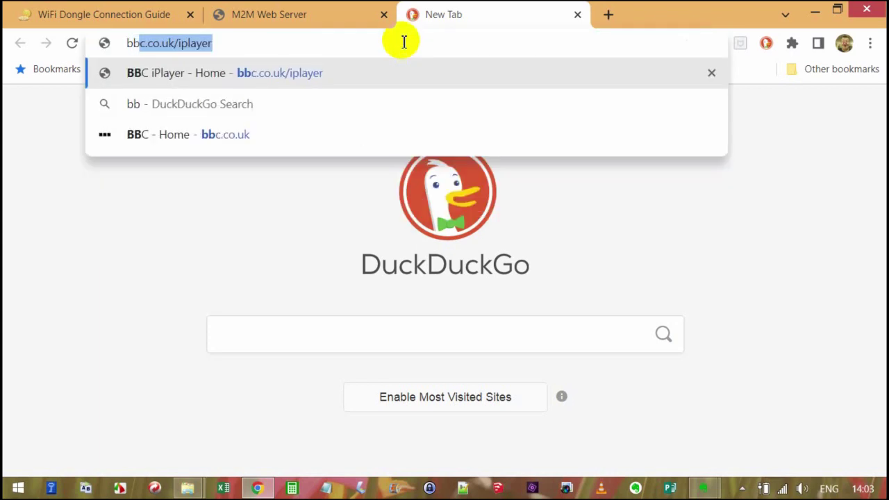
pyautogui.press('Return')
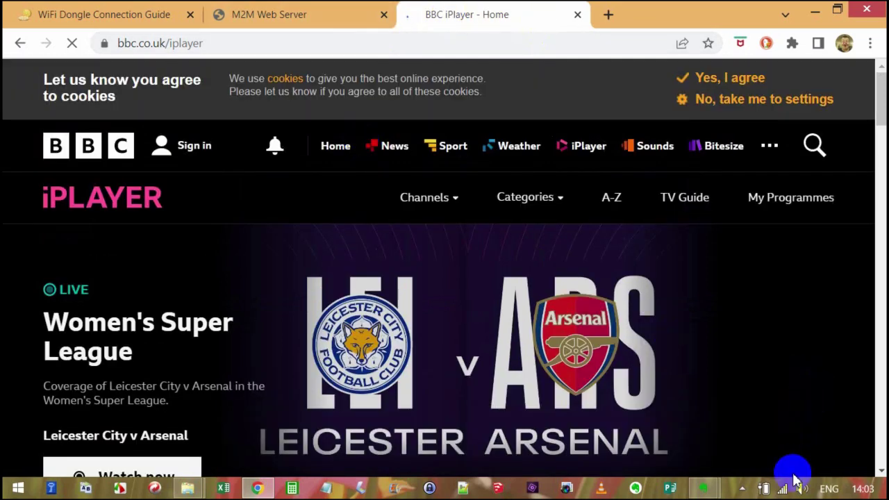
pyautogui.click(783, 487)
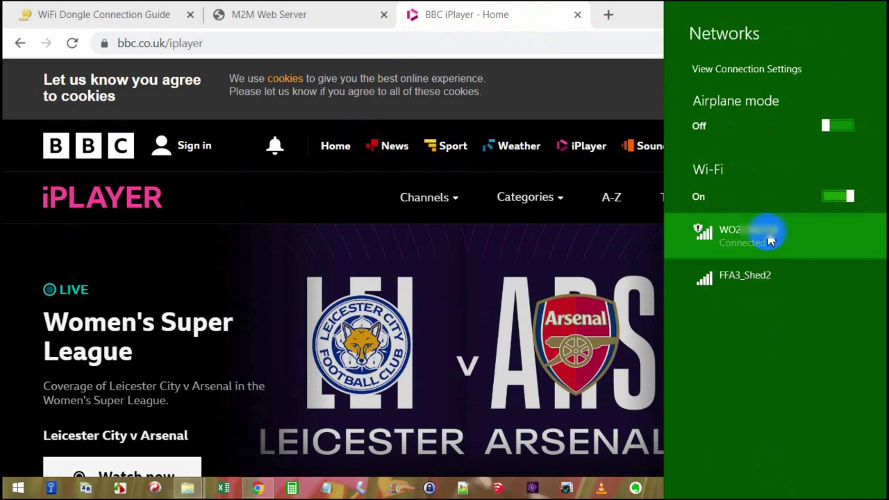
pyautogui.click(414, 207)
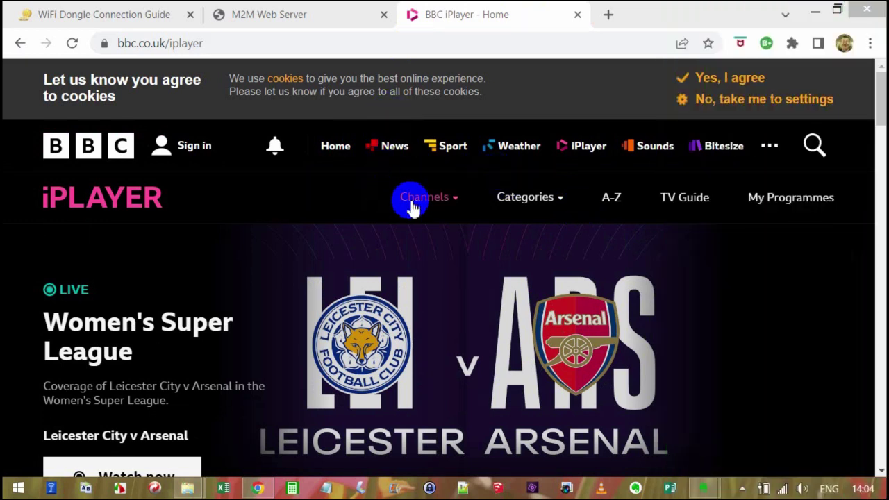
# Open the BBC Four channel page from the iPlayer Channels menu
pyautogui.click(413, 207)
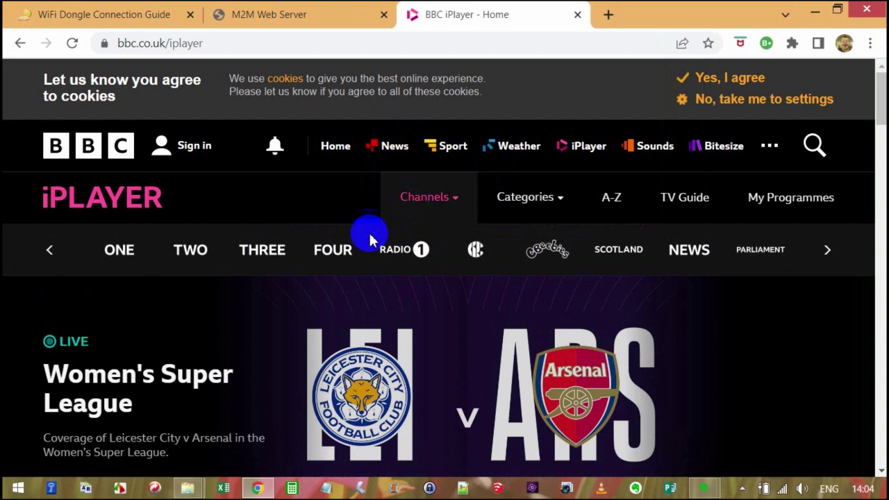
pyautogui.click(334, 250)
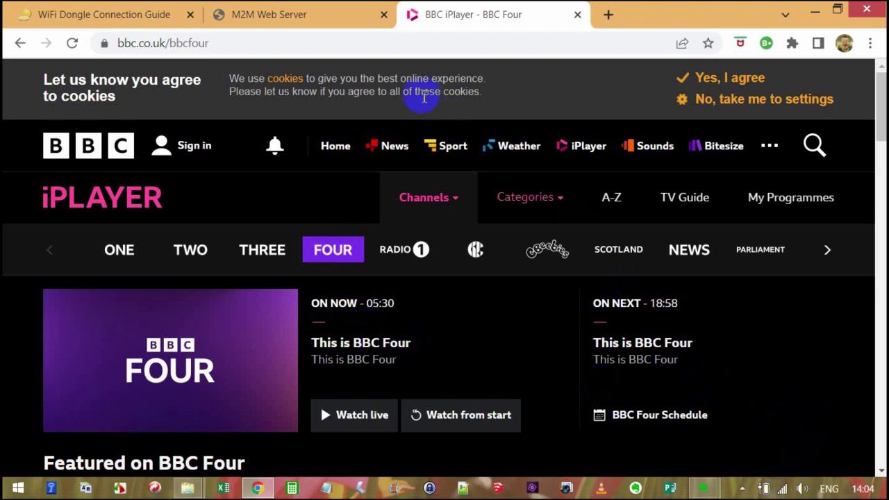
pyautogui.click(382, 50)
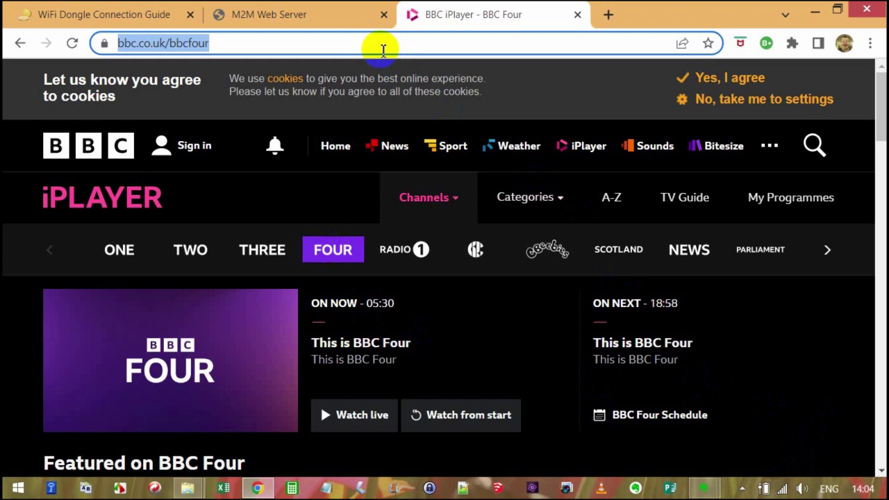
# Go to givenergy.cloud/login and let it load the GivEnergy Cloud dashboard
pyautogui.write('givenergy.cloud/login')
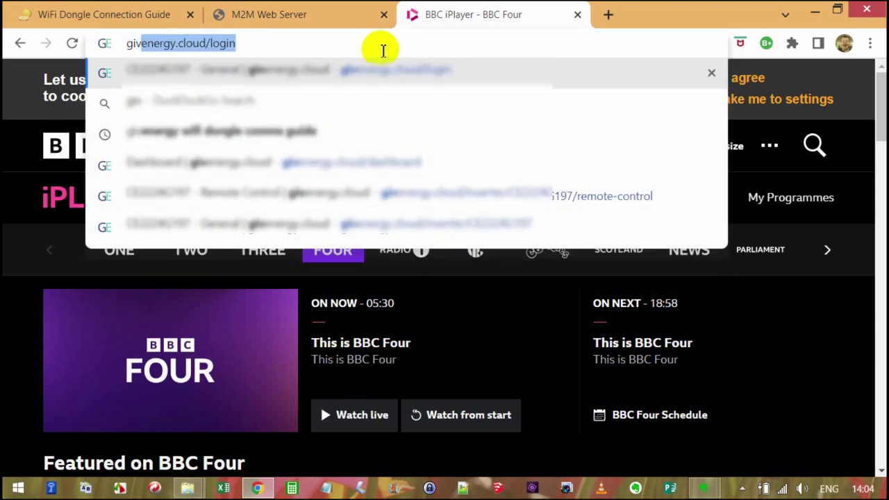
pyautogui.press('Return')
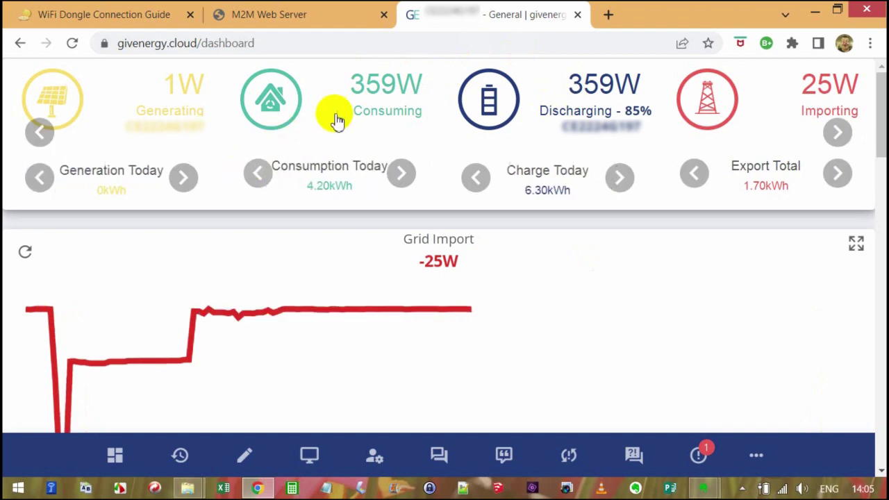
# From the dongle's M2M Web Server page, reconnect the laptop to the FFA3_Shed2 WiFi network
pyautogui.click(301, 21)
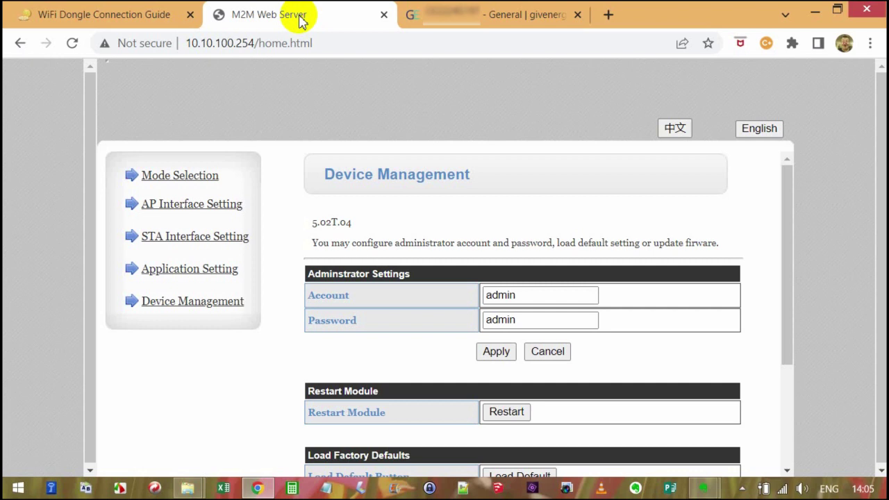
pyautogui.click(783, 489)
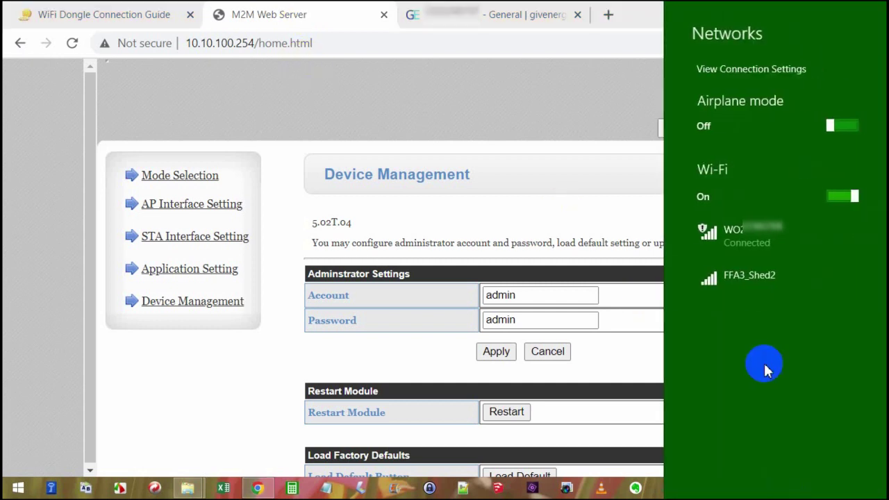
pyautogui.click(749, 290)
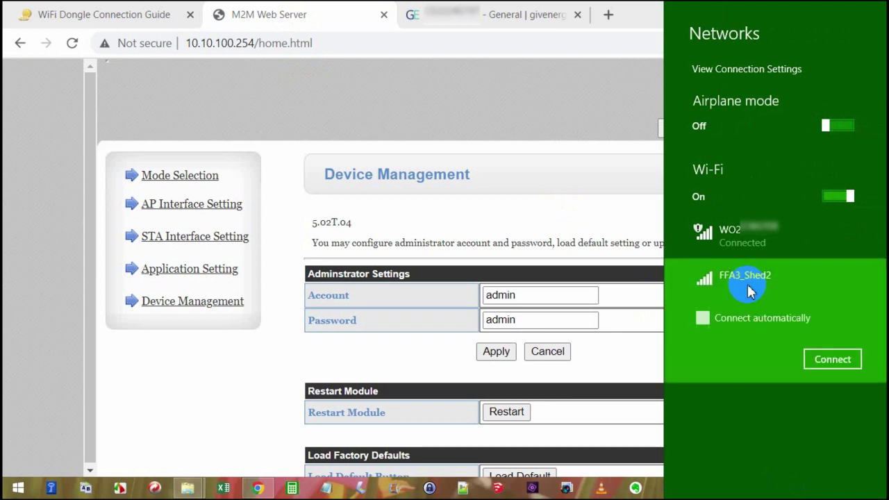
pyautogui.click(846, 367)
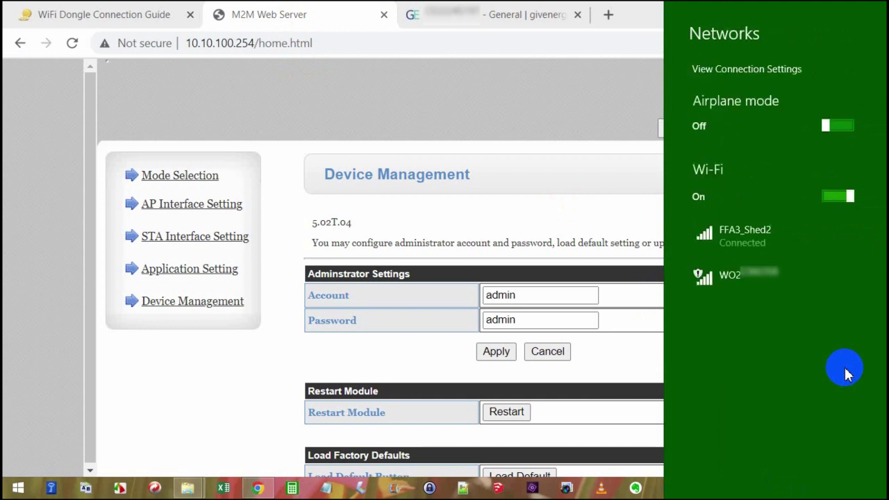
# Return to the GivEnergy Cloud tab and reload the dashboard from its address
pyautogui.click(442, 12)
pyautogui.click(442, 12)
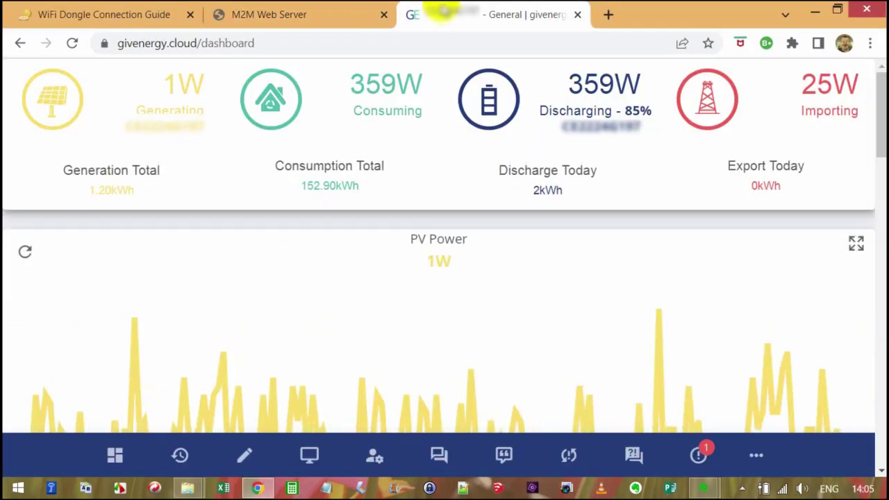
pyautogui.click(398, 43)
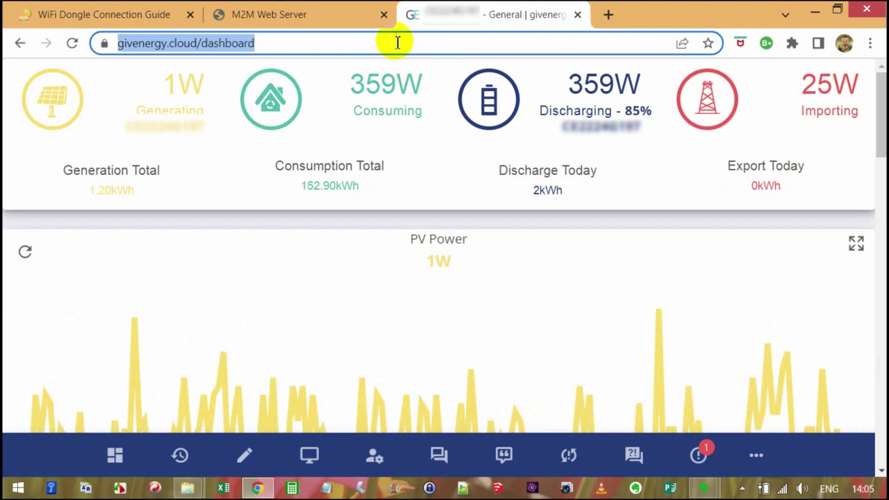
pyautogui.press('Return')
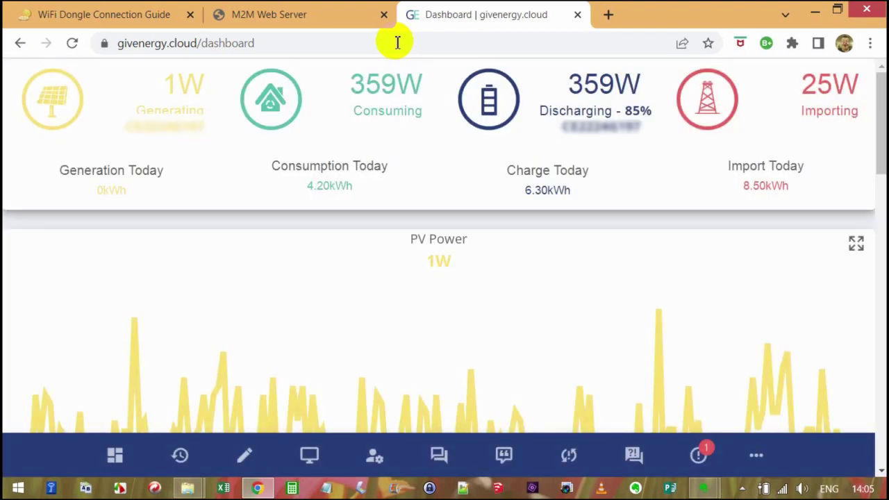
# Reload the dongle's Device Management page at 10.10.100.254/home.html in the M2M Web Server tab
pyautogui.click(253, 16)
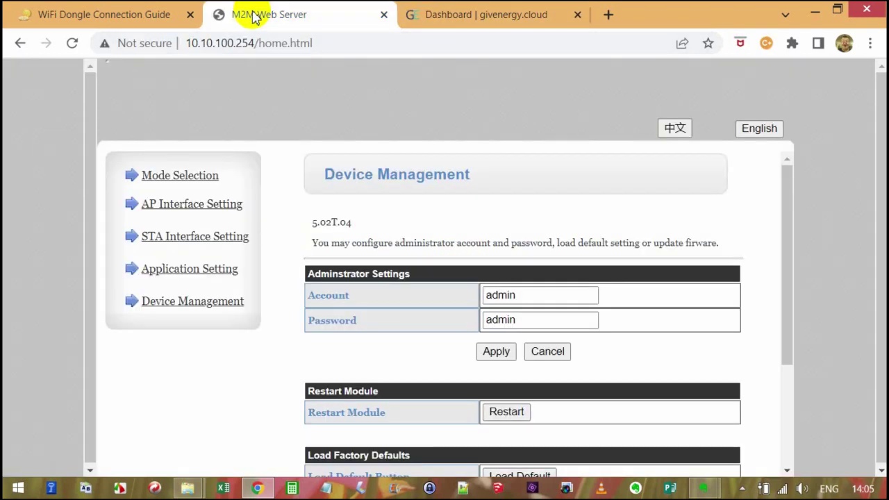
pyautogui.click(256, 52)
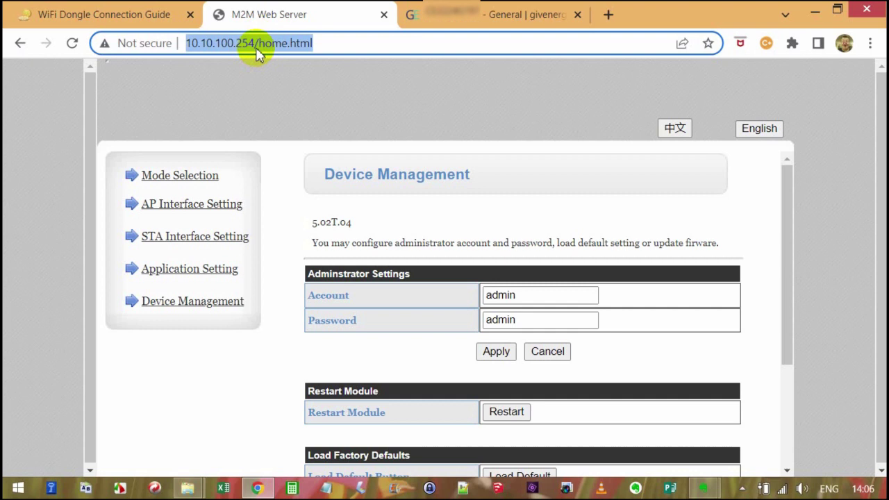
pyautogui.press('Return')
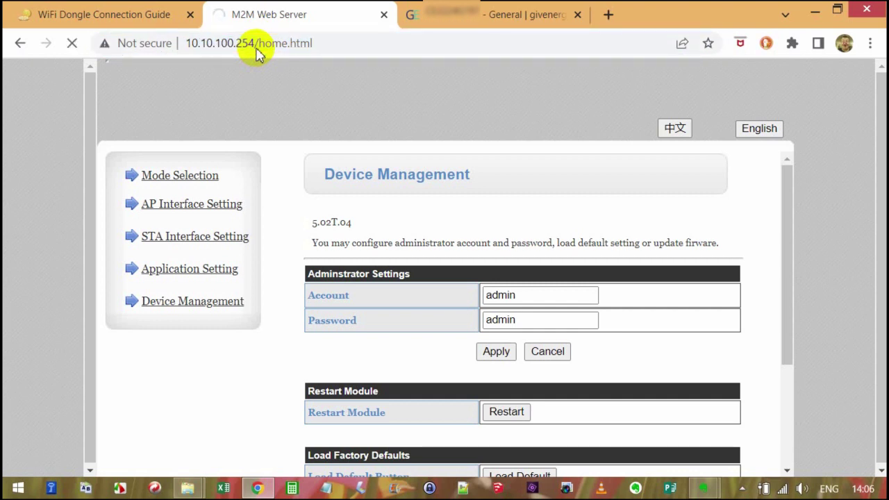